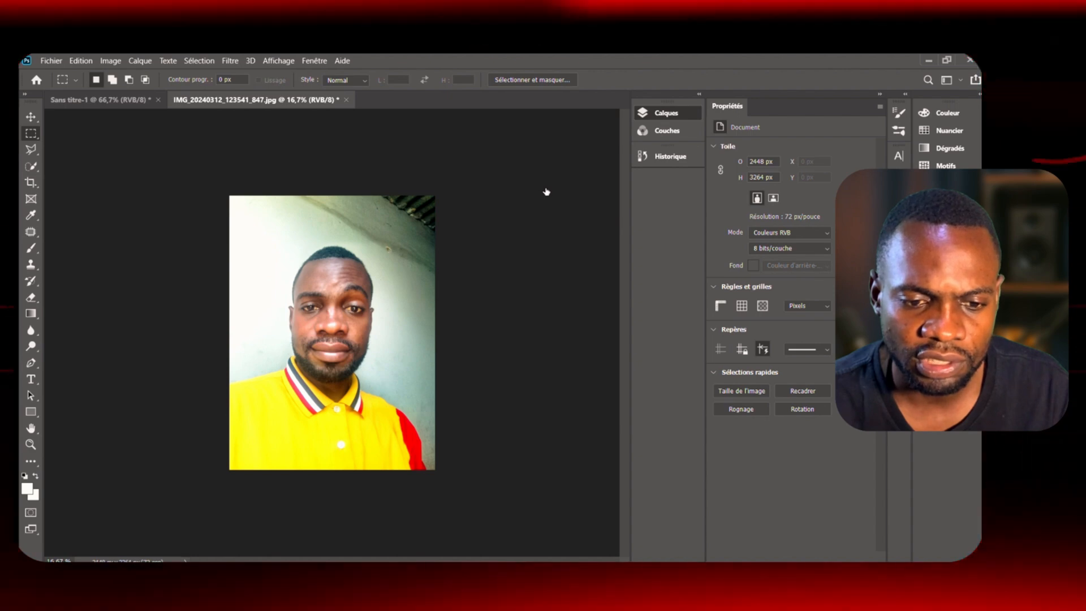
Step: Turn the portrait photo's background into an editable layer and remove the backdrop behind the man
key(ctrl+shift+a)
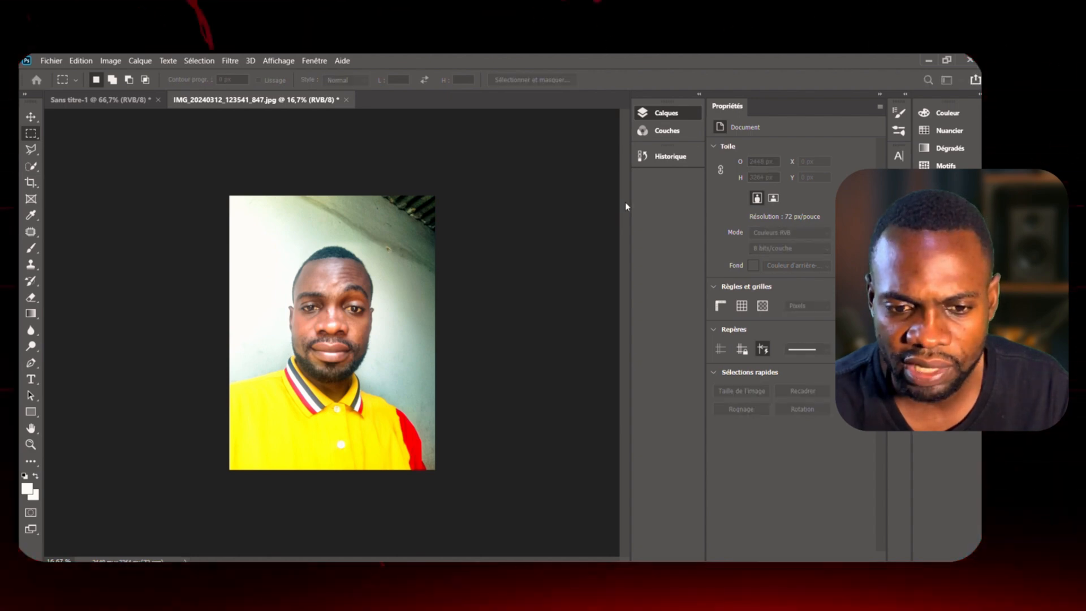
click(626, 203)
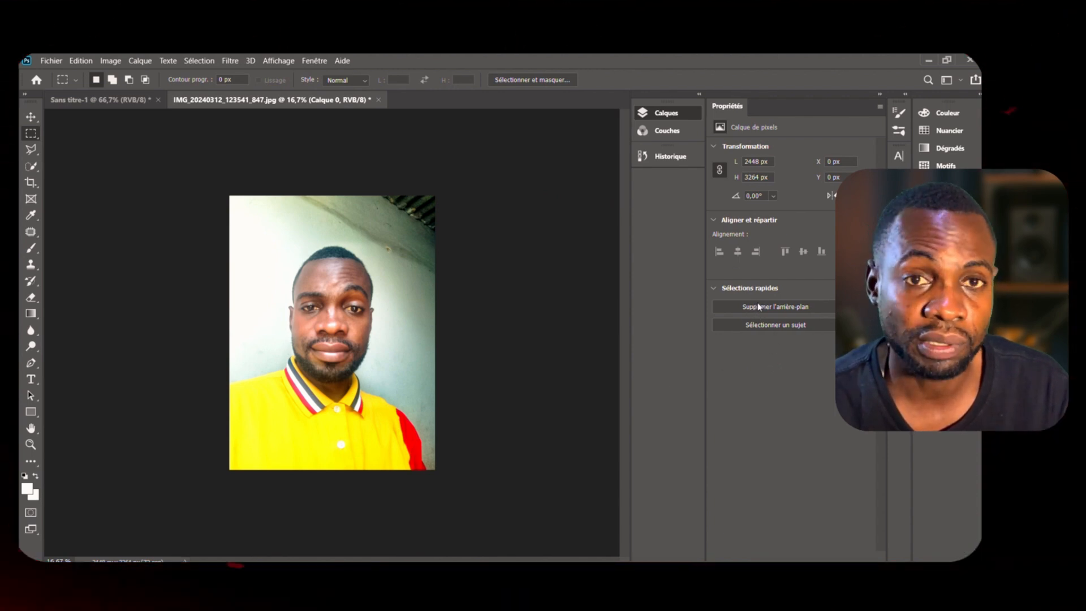
click(759, 306)
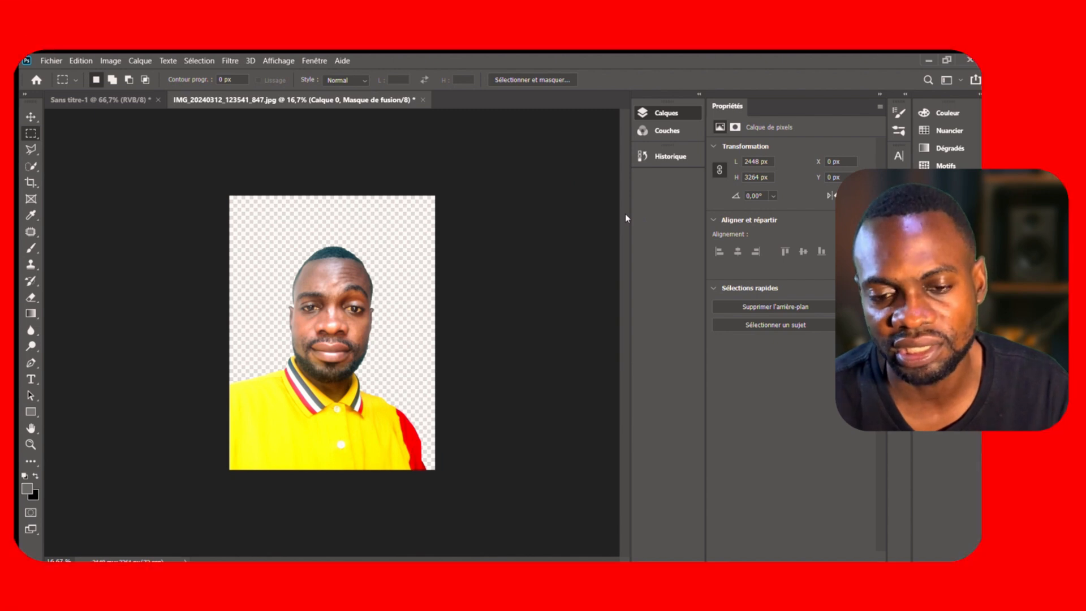
Step: Convert the cut-out portrait to a smart object and place it in the Sans titre-1 document
key(F2)
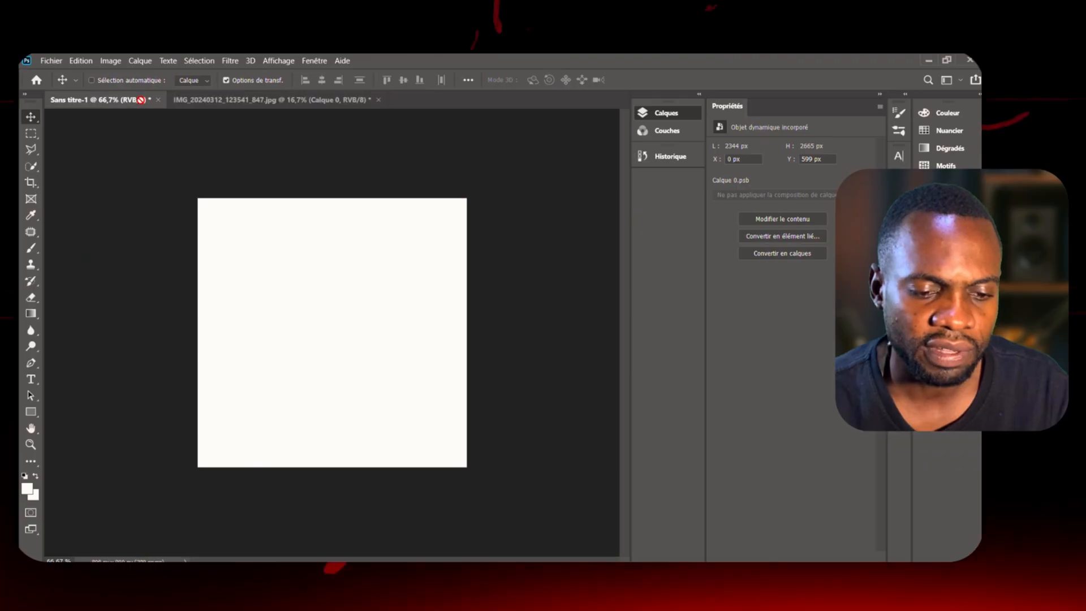
key(ctrl+v)
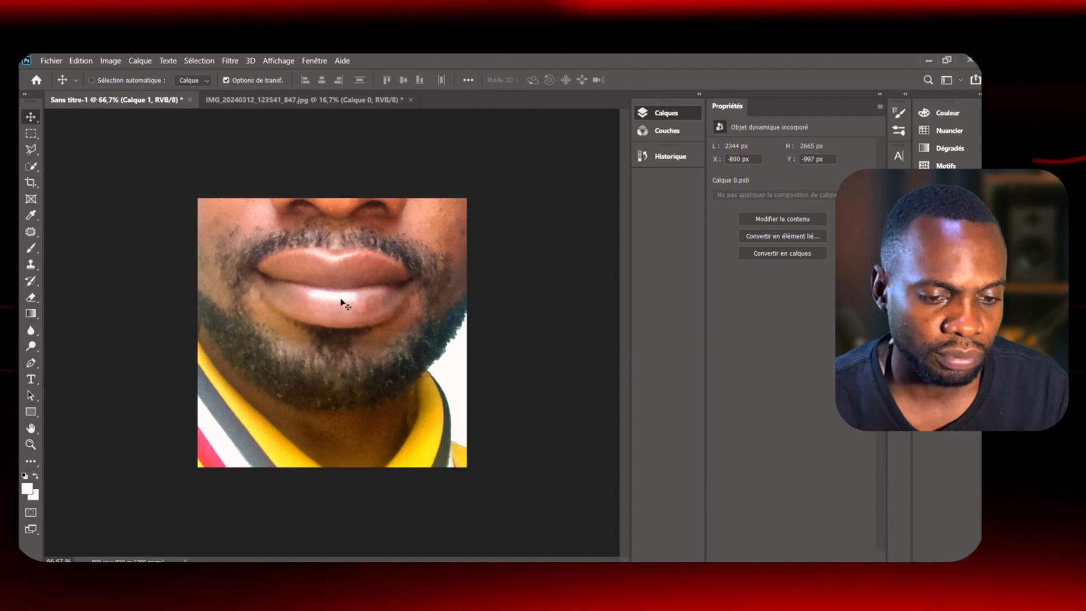
drag(344, 300, 338, 355)
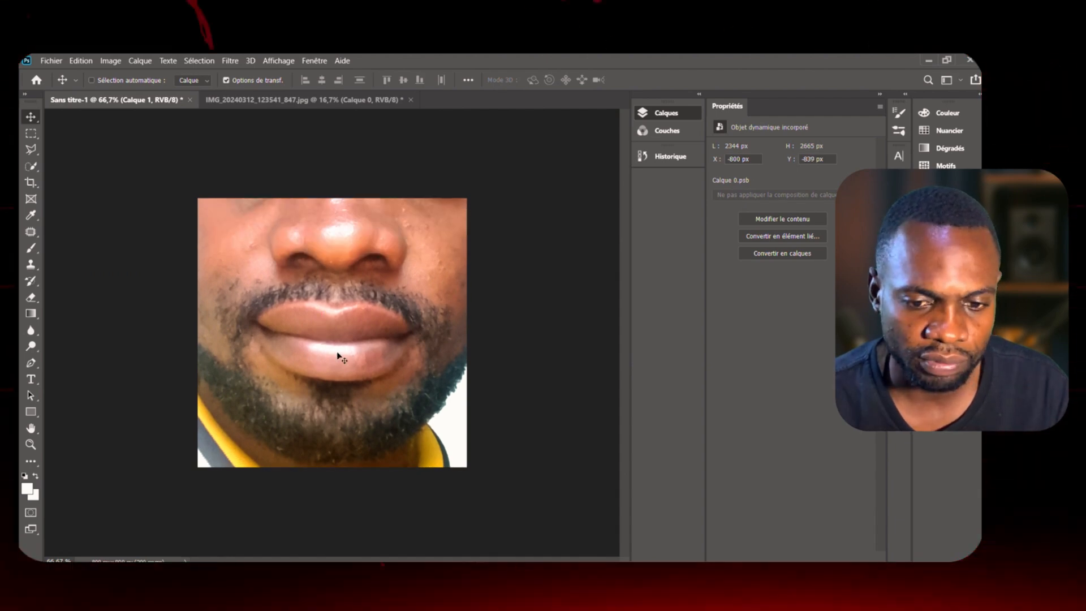
Step: Scale the portrait down to about 574 × 653 px and position it inside the white canvas at about X 97, Y 124 px
key(ctrl+t)
key(ctrl+minus)
key(ctrl+minus)
key(ctrl+minus)
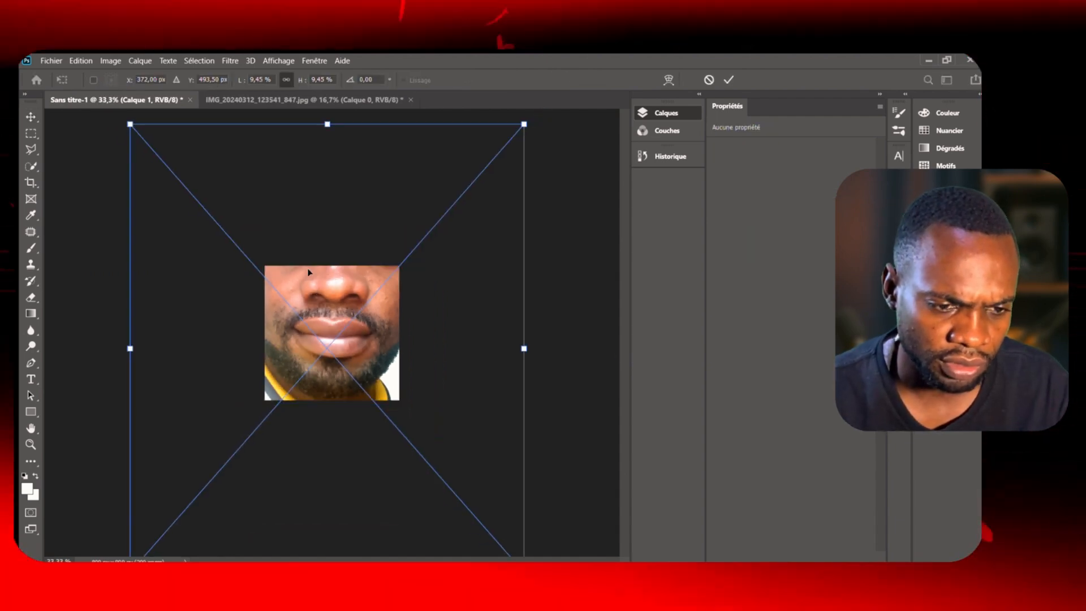
drag(182, 176, 324, 340)
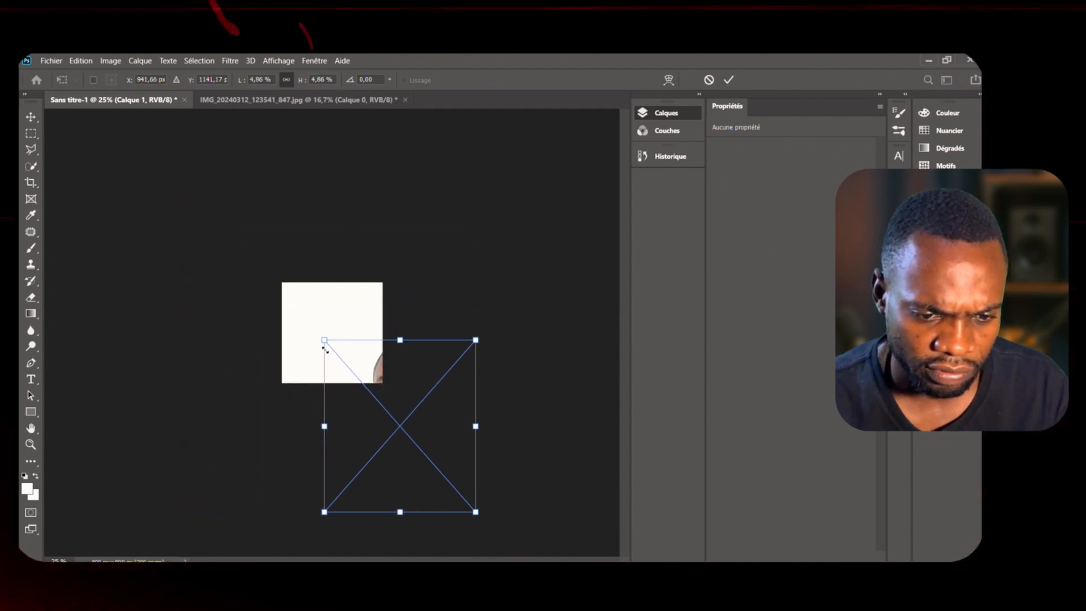
drag(403, 414, 312, 306)
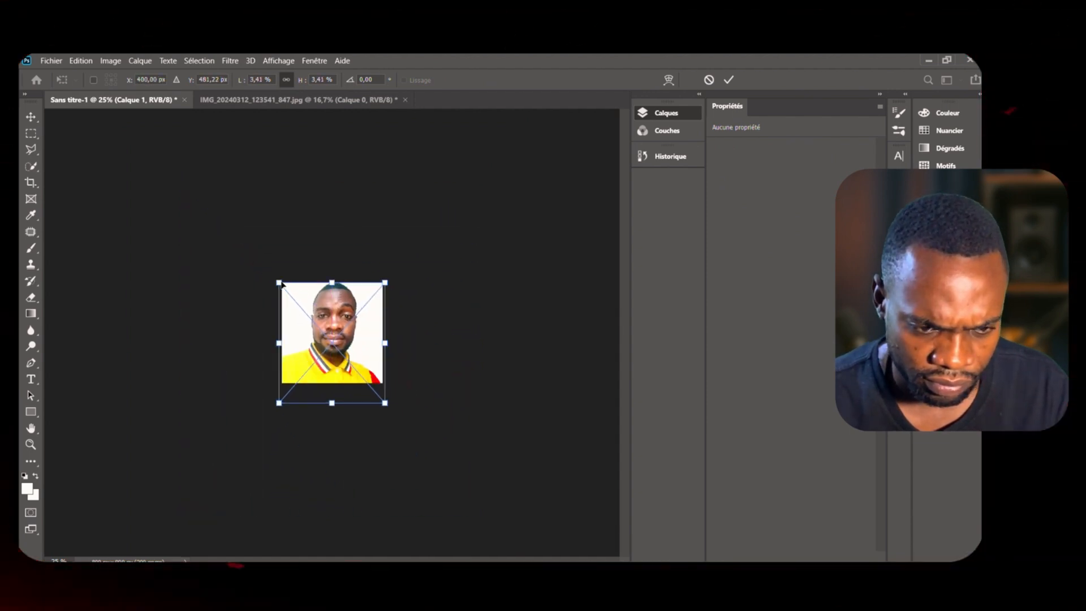
drag(342, 339, 316, 305)
key(ctrl+plus)
key(ctrl+plus)
key(ctrl+plus)
key(ctrl+plus)
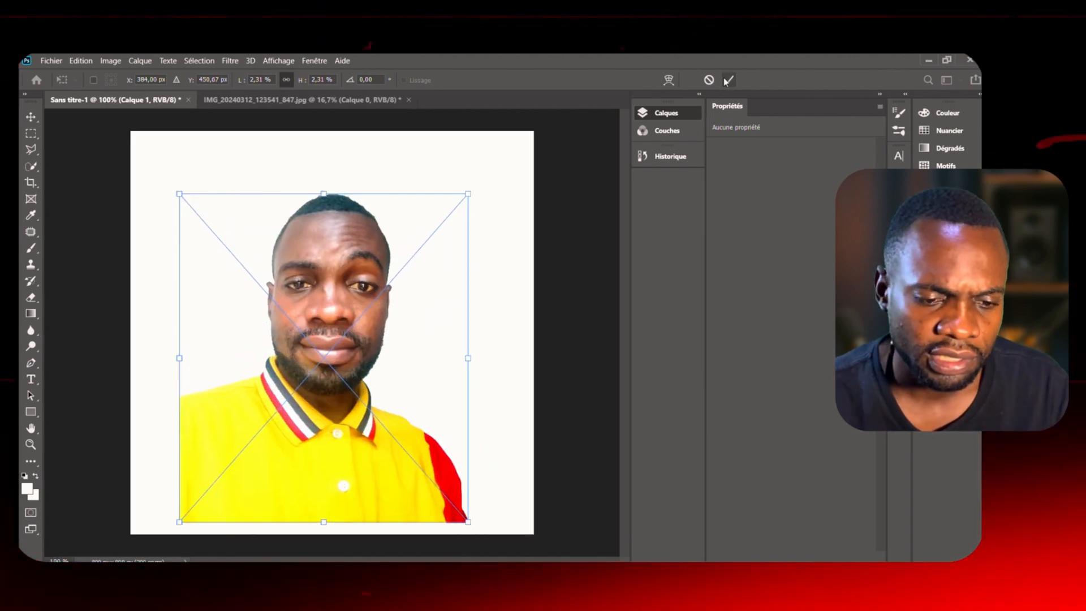
key(Return)
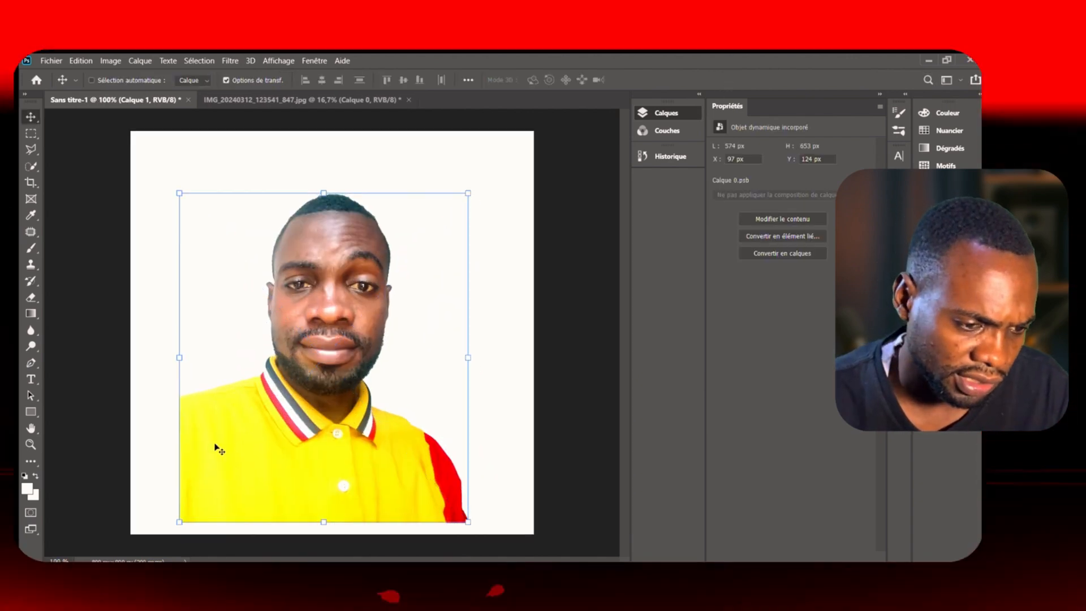
Step: Draw a white ellipse about 696 × 711 px over the portrait with the Ellipse tool
right_click(33, 414)
click(61, 439)
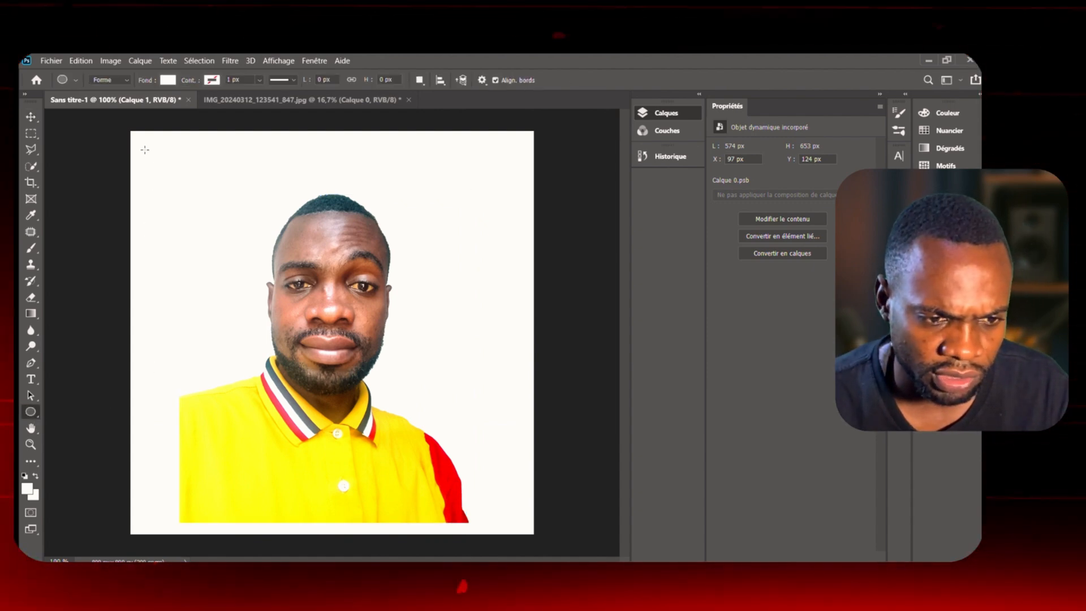
drag(331, 264, 495, 505)
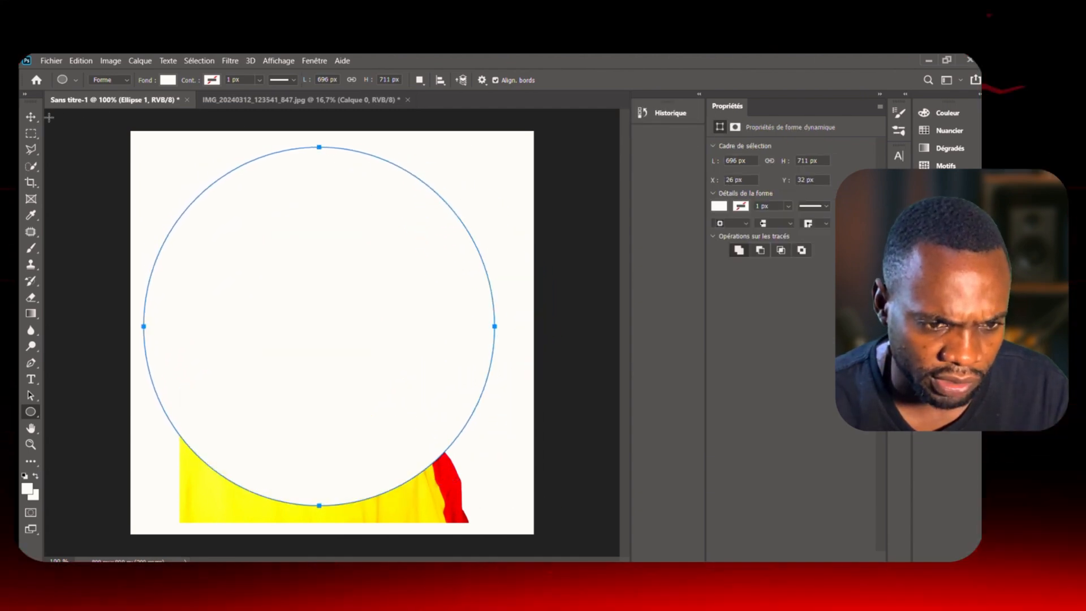
Step: Enlarge the ellipse proportionally to about 783 × 800 px and position it to fill the canvas height
key(v)
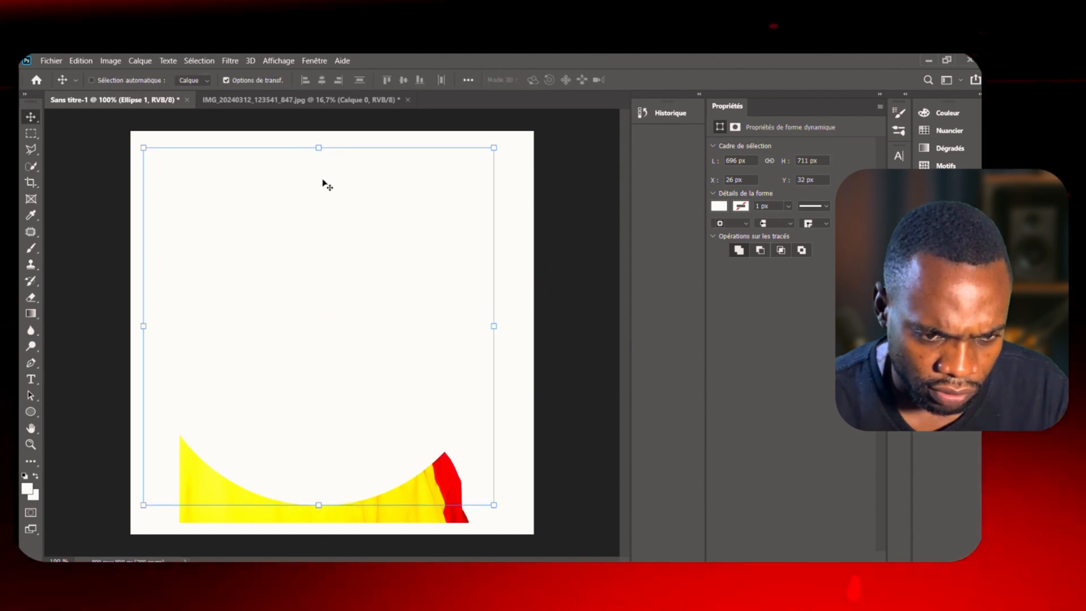
drag(327, 184, 341, 205)
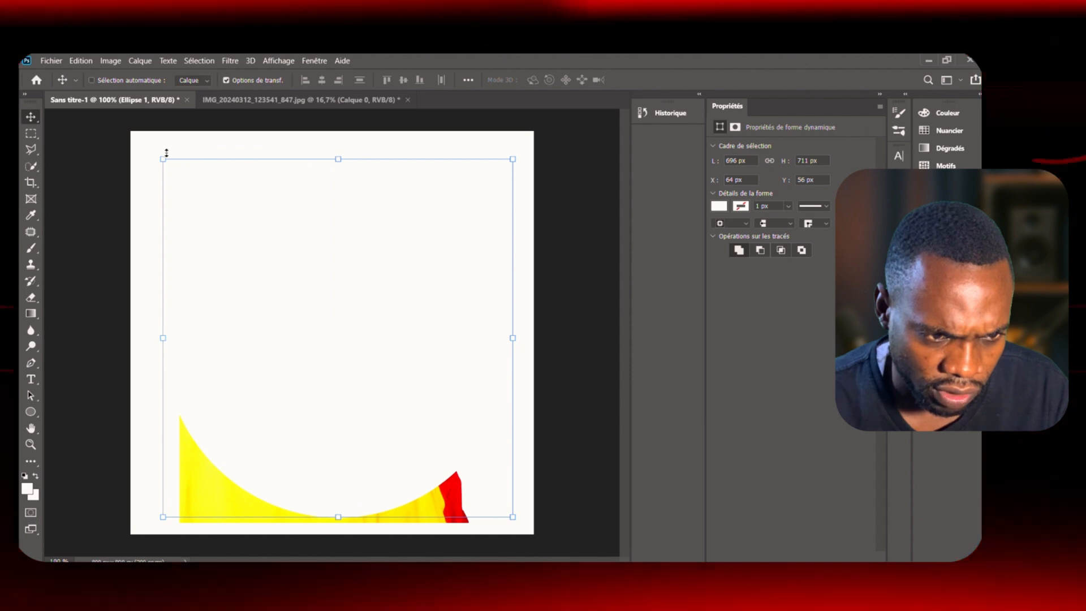
drag(164, 158, 121, 128)
drag(282, 174, 294, 188)
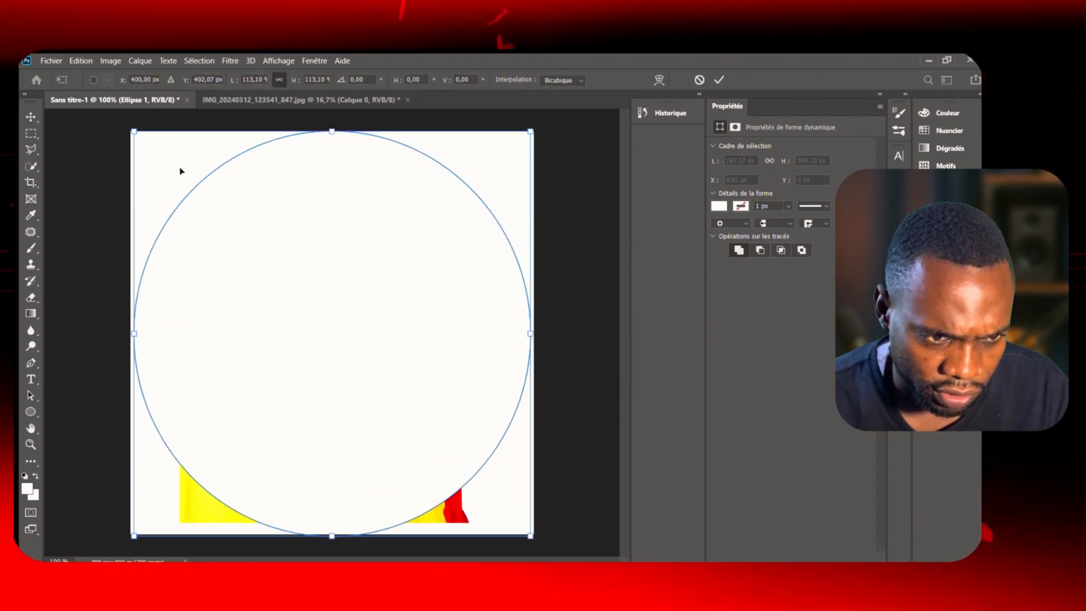
mouse_move(140, 138)
mouse_down()
mouse_move(134, 130)
mouse_move(142, 140)
mouse_up()
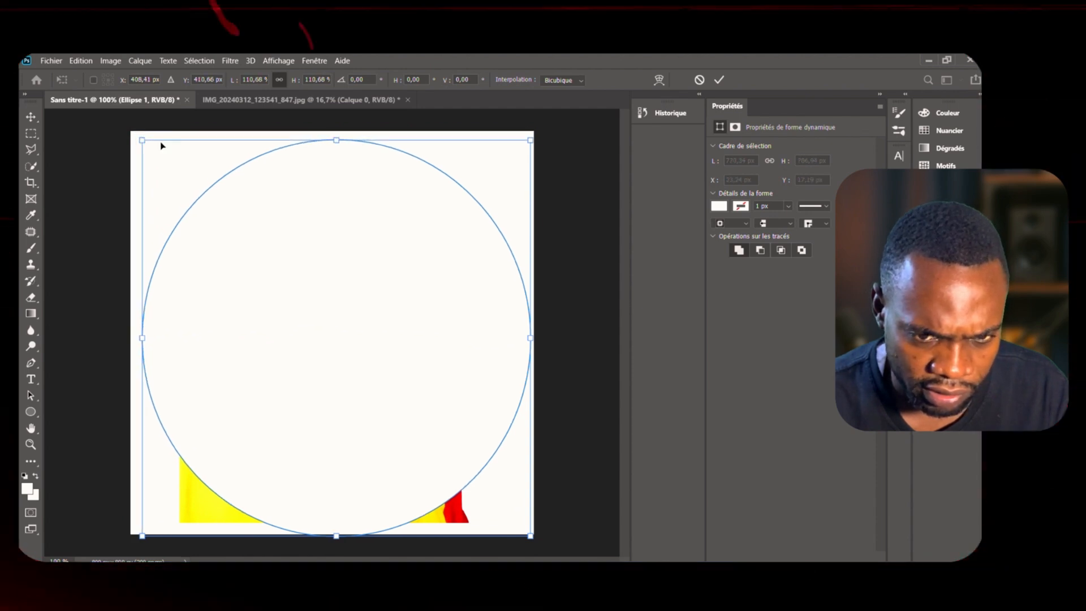
mouse_move(266, 214)
mouse_down()
mouse_move(262, 203)
mouse_move(268, 212)
mouse_up()
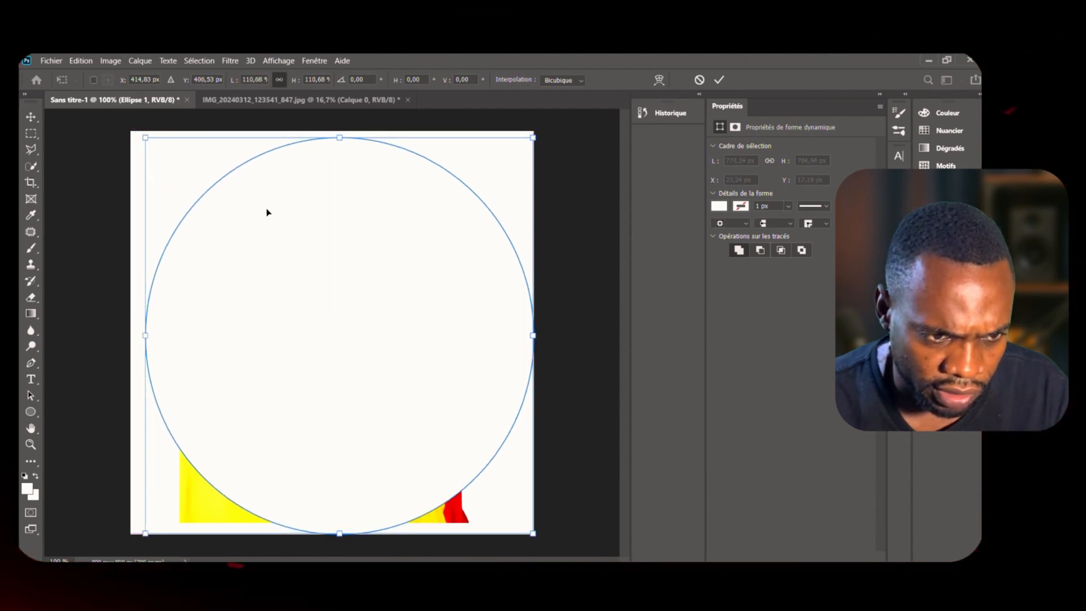
drag(148, 140, 140, 134)
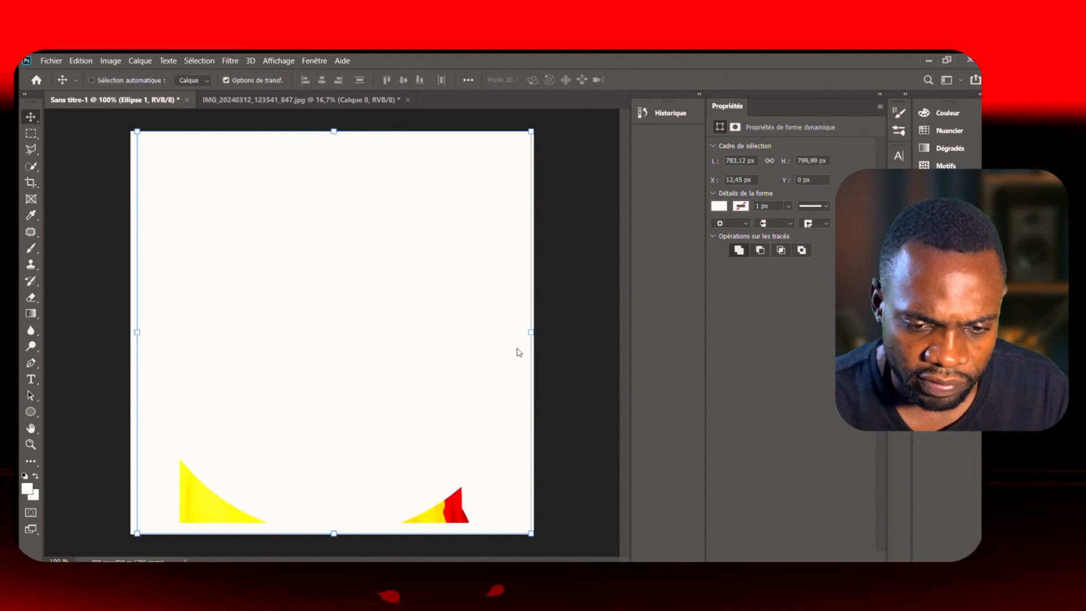
Step: Stack the portrait above the ellipse and fill the ellipse with orange-yellow
click(579, 293)
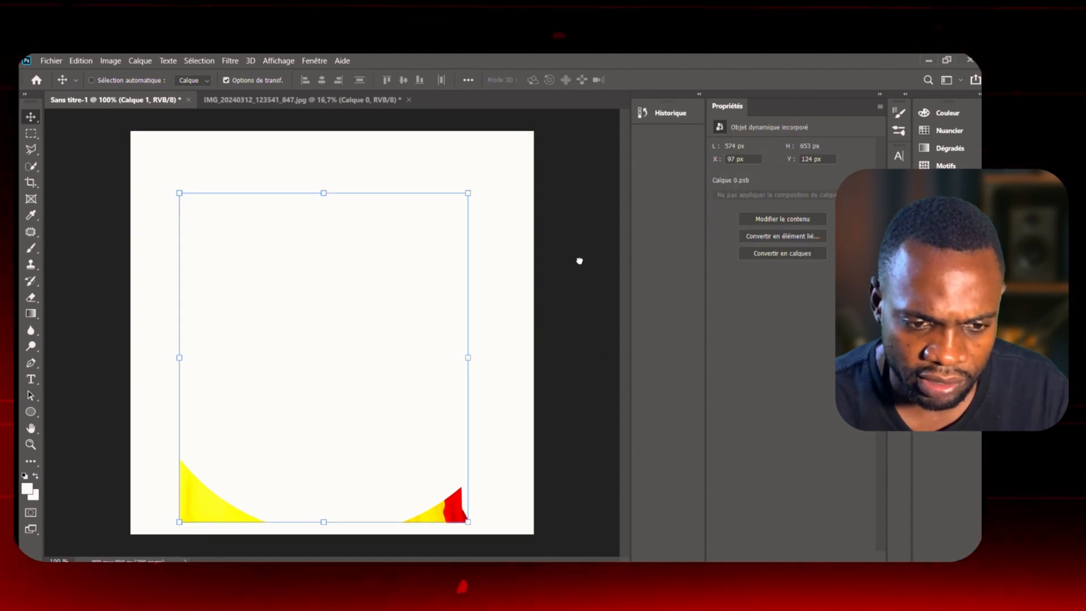
drag(579, 260, 579, 262)
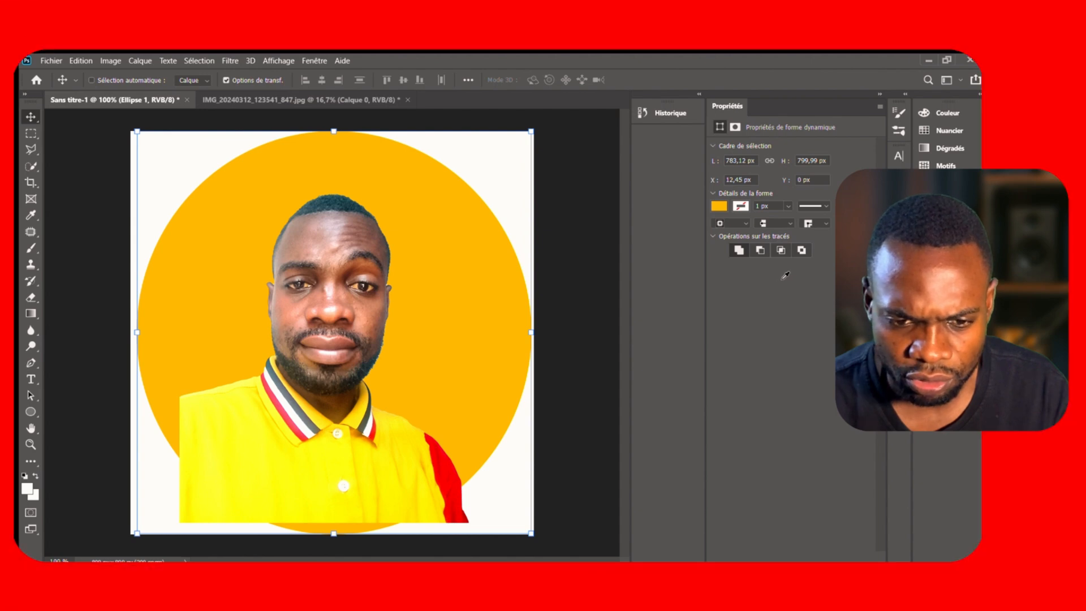
Step: Clip the portrait to the orange circle and enlarge it to about 722 × 820 px, centred horizontally
click(602, 265)
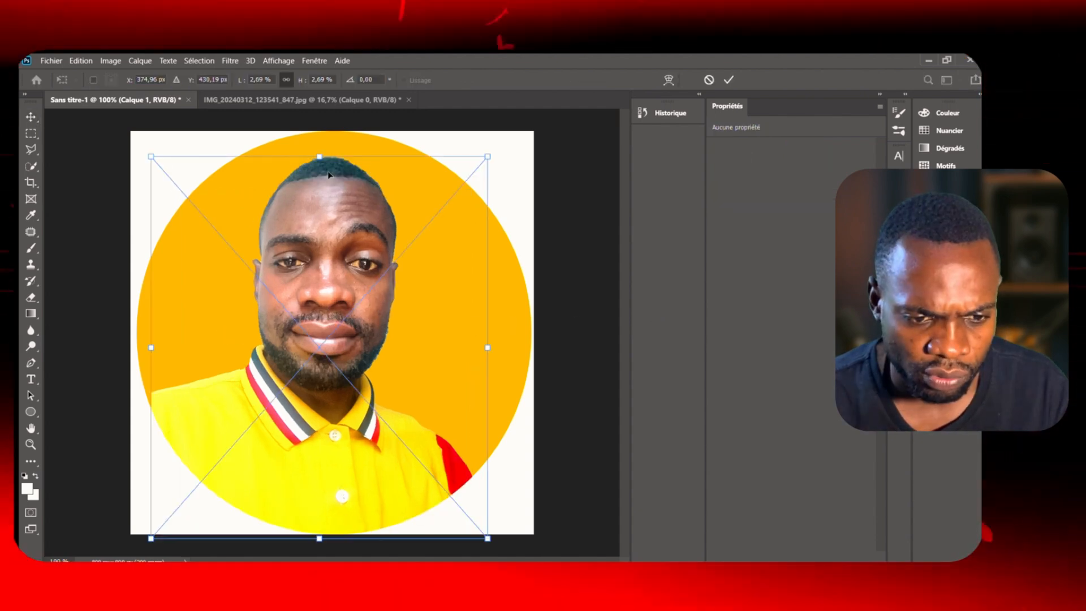
drag(318, 199, 329, 201)
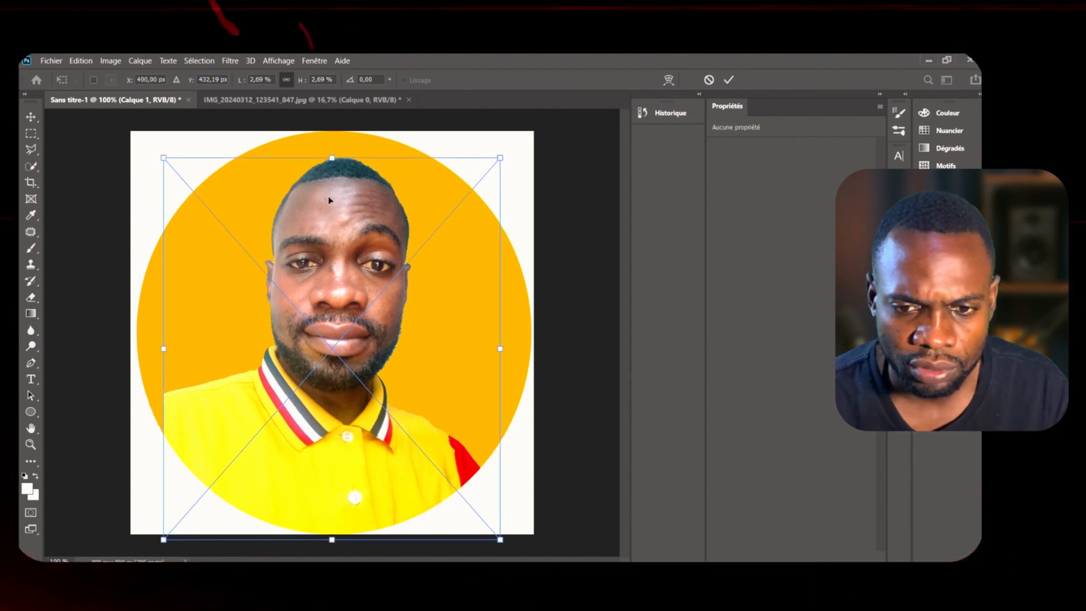
click(728, 80)
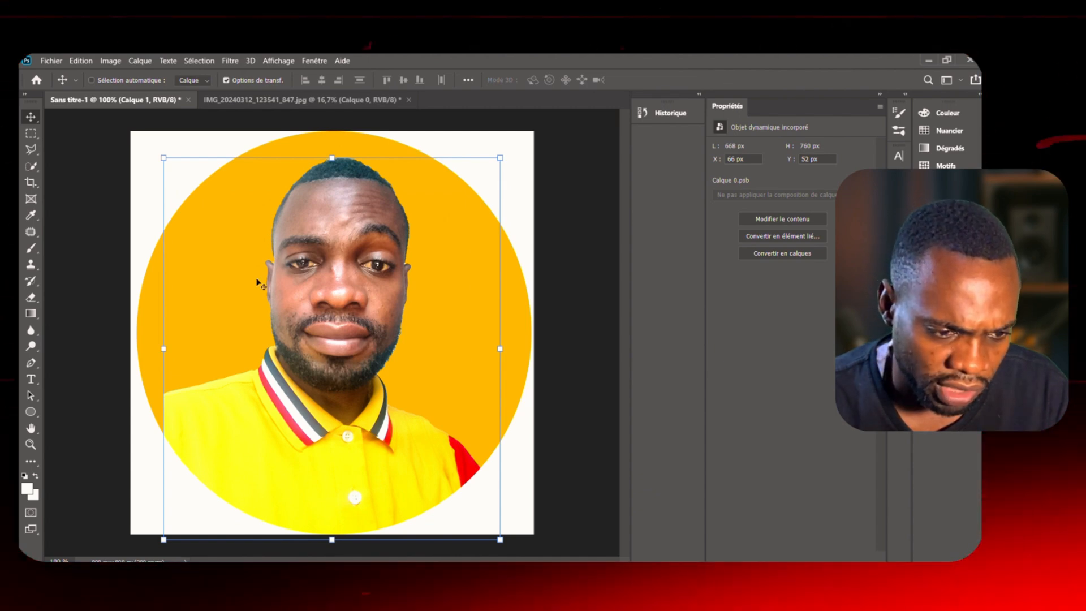
drag(165, 348, 137, 348)
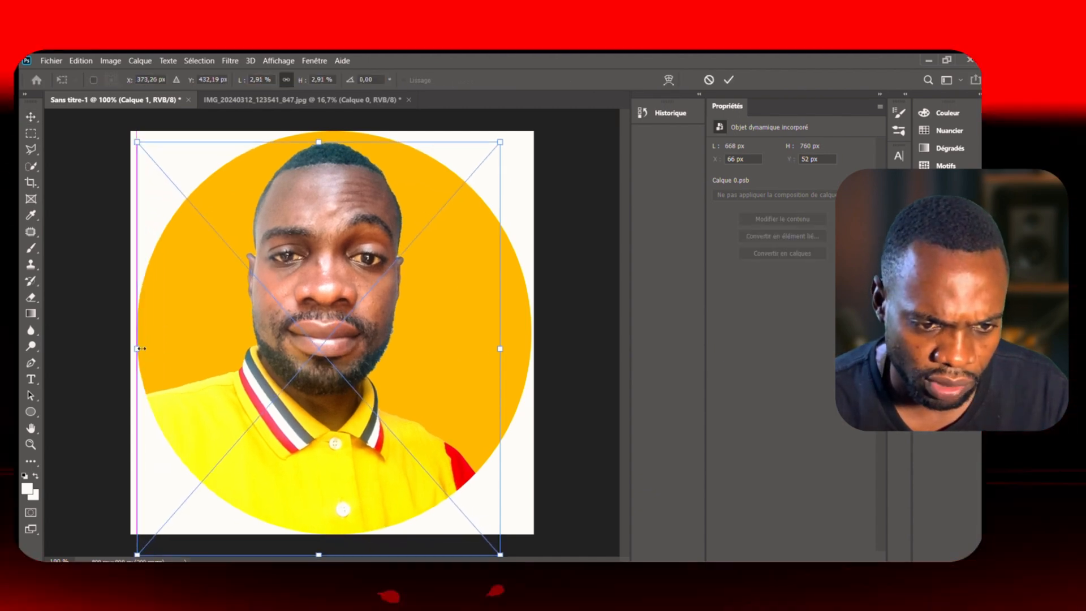
drag(290, 278, 301, 295)
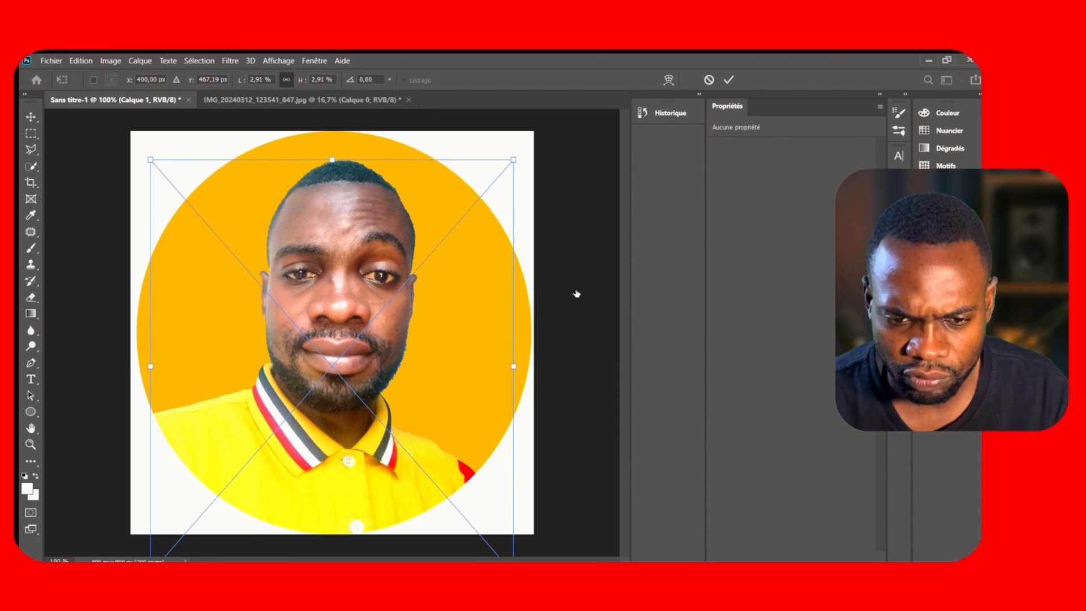
key(Return)
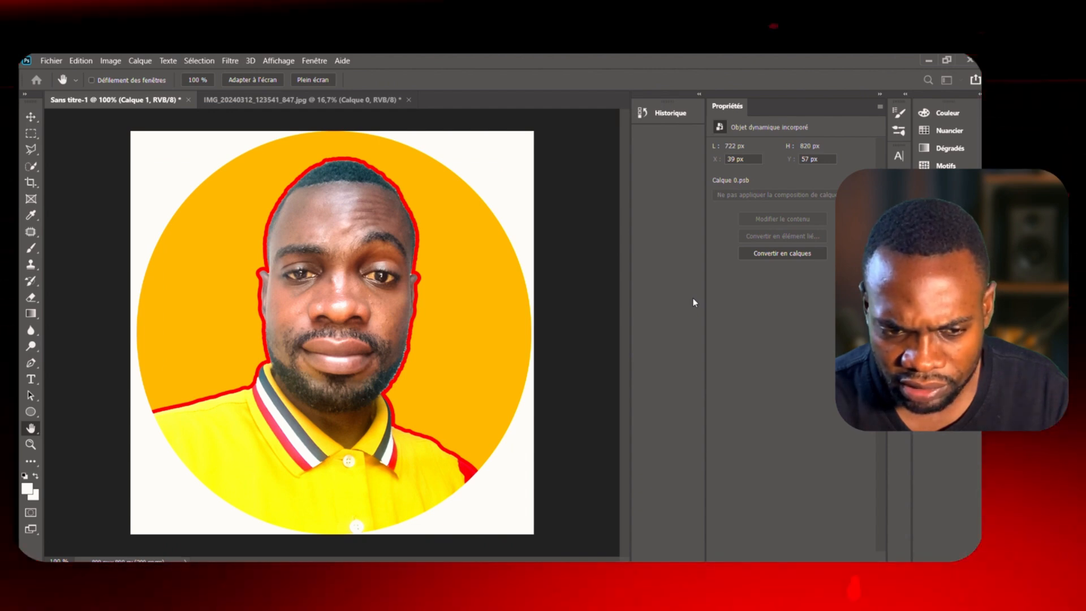
Step: Apply a white outline stroke around the portrait cut-out
key(i)
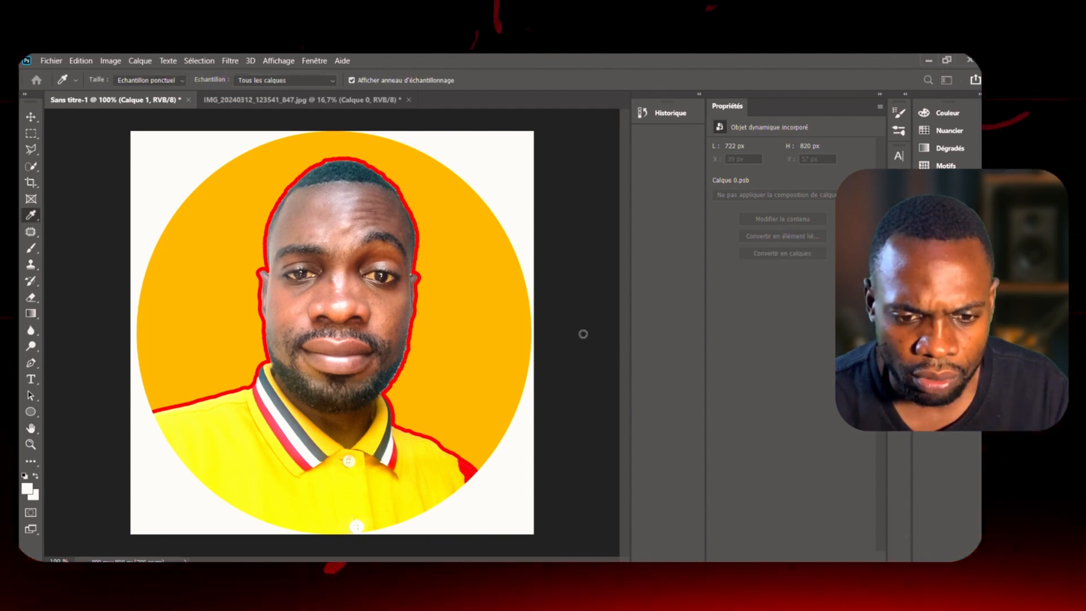
click(508, 305)
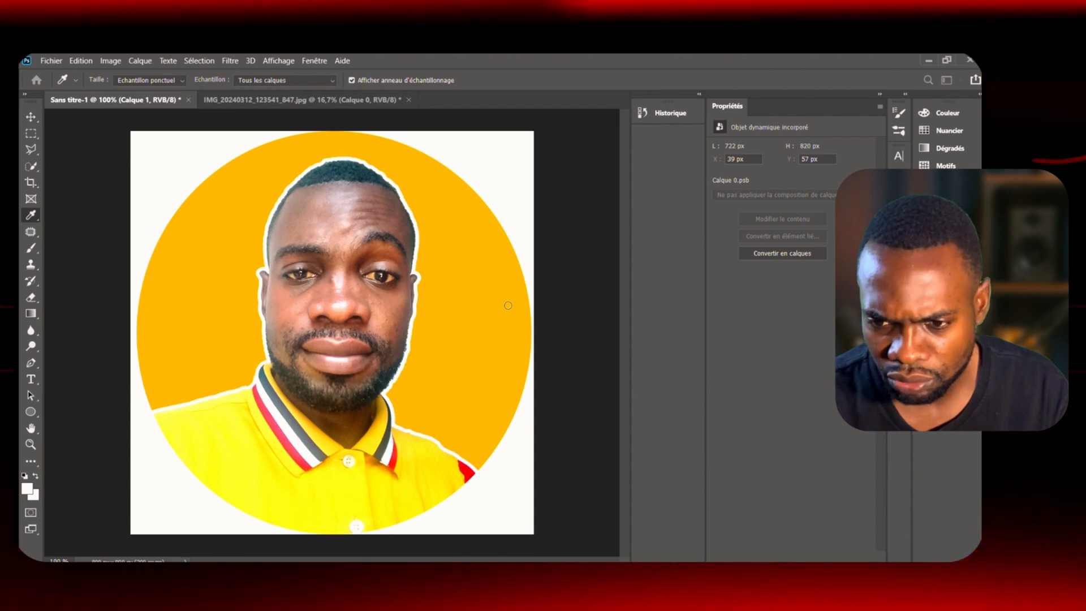